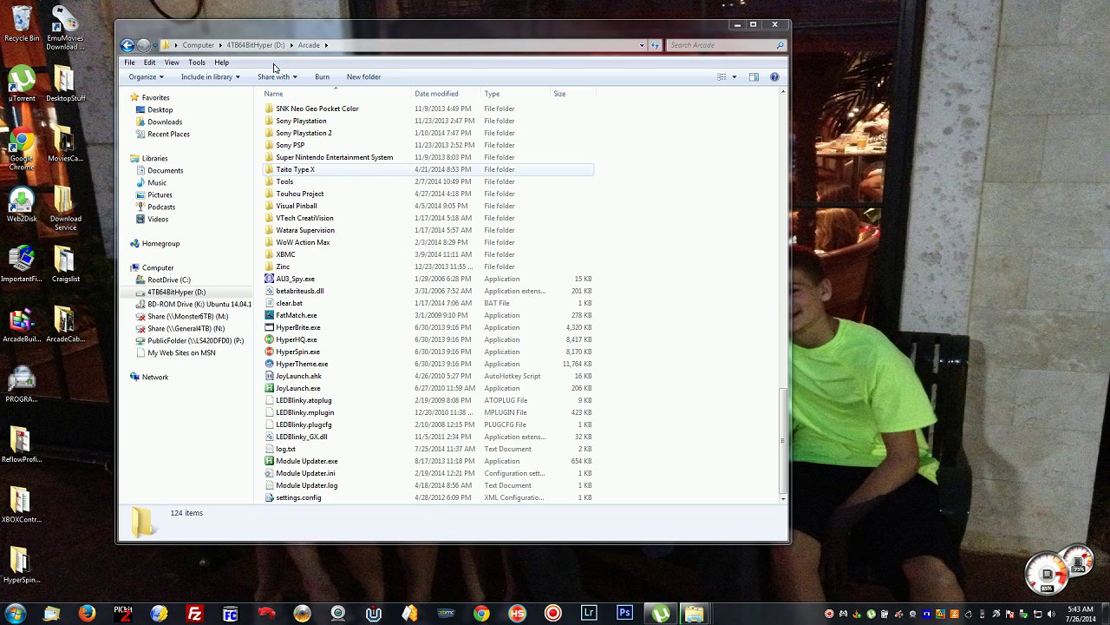
Step: Open the Arcade folder on drive D: and find HyperHQ.exe and HyperSpin.exe in it
left_click(278, 44)
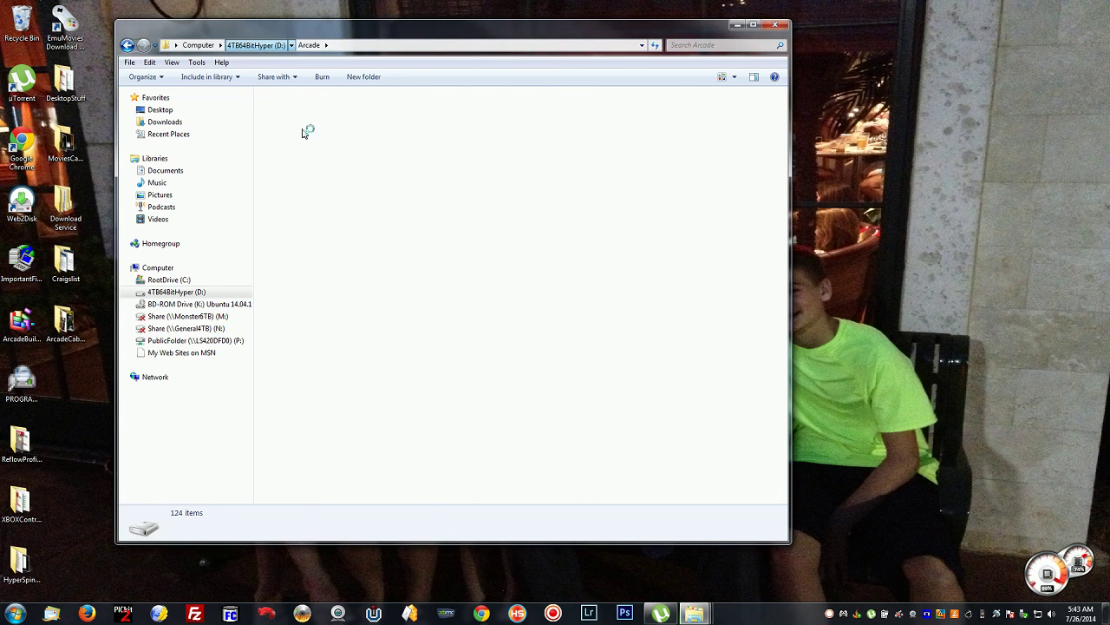
double_click(379, 118)
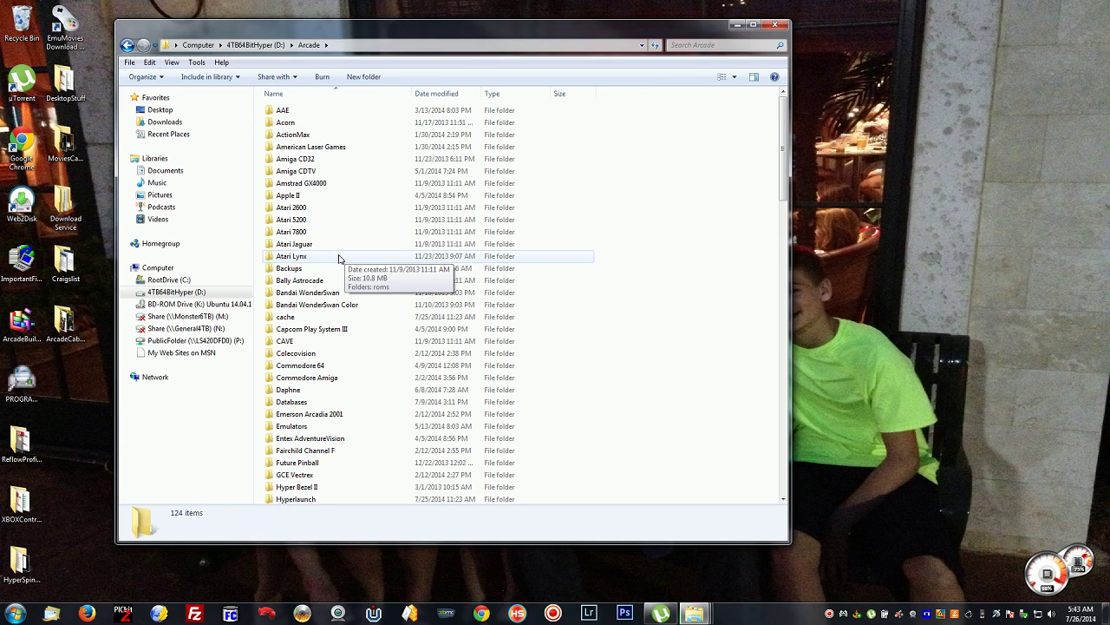
scroll(338, 258, "down", 19)
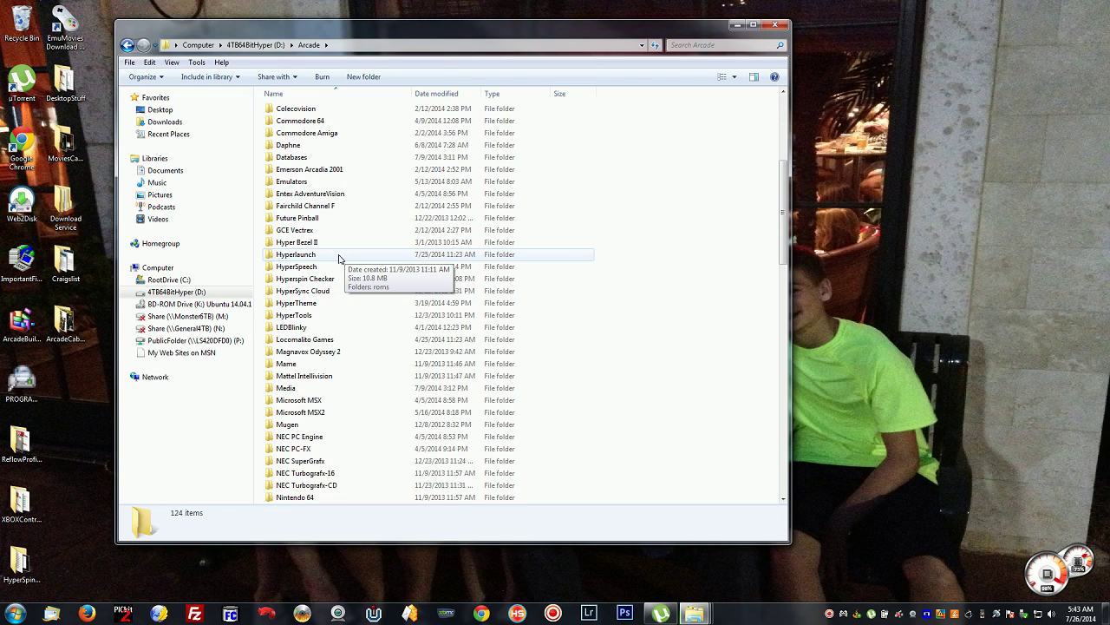
scroll(338, 257, "down", 12)
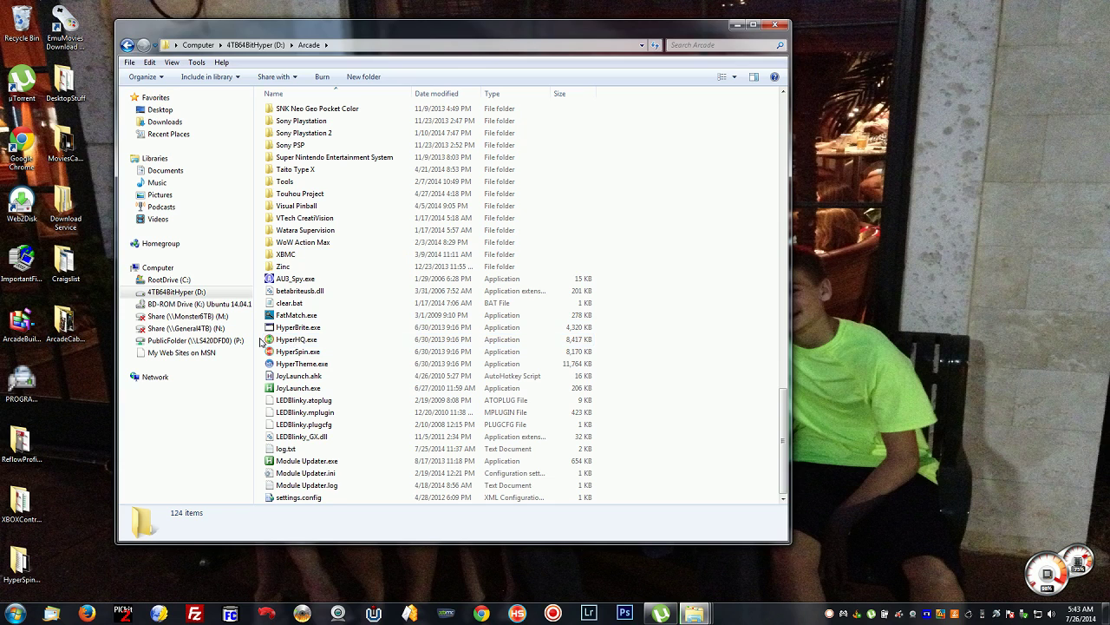
left_click(295, 354)
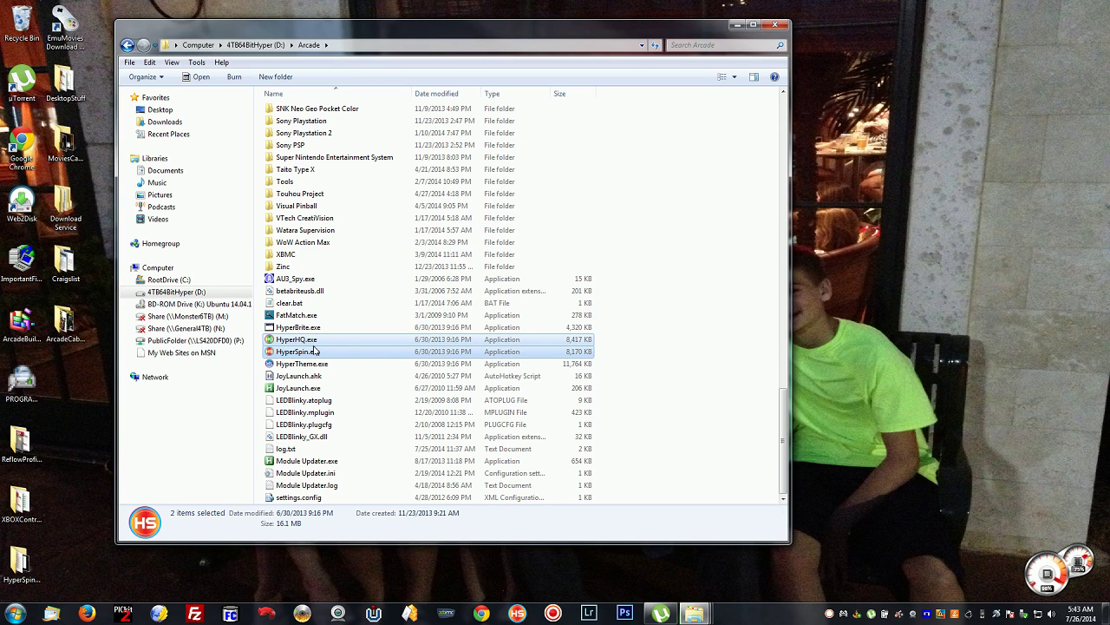
left_click(284, 341, "ctrl")
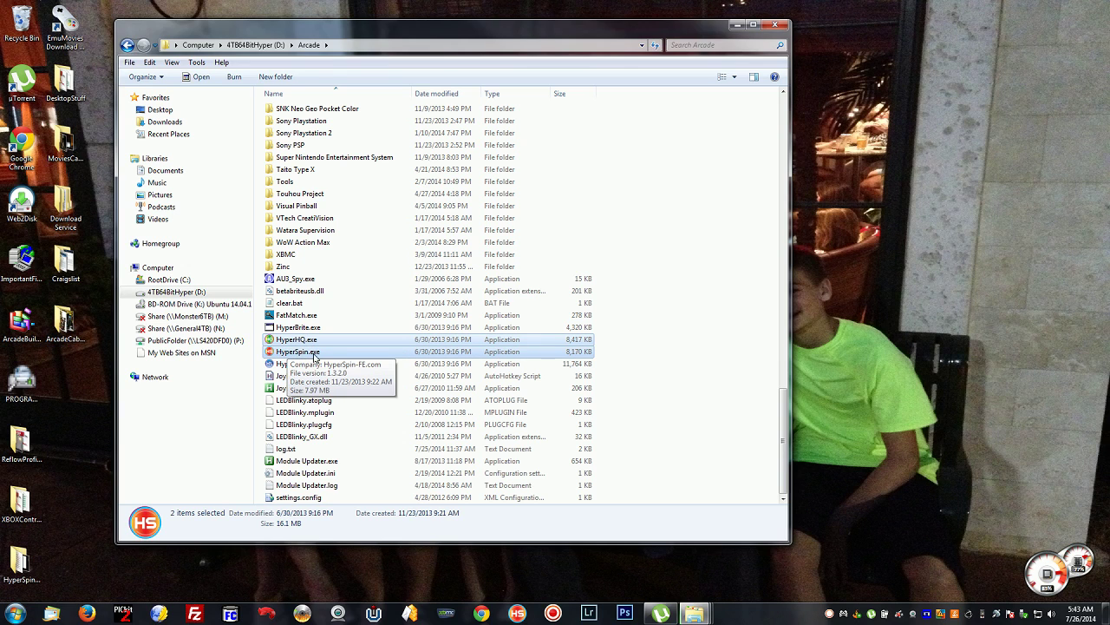
left_click(321, 356)
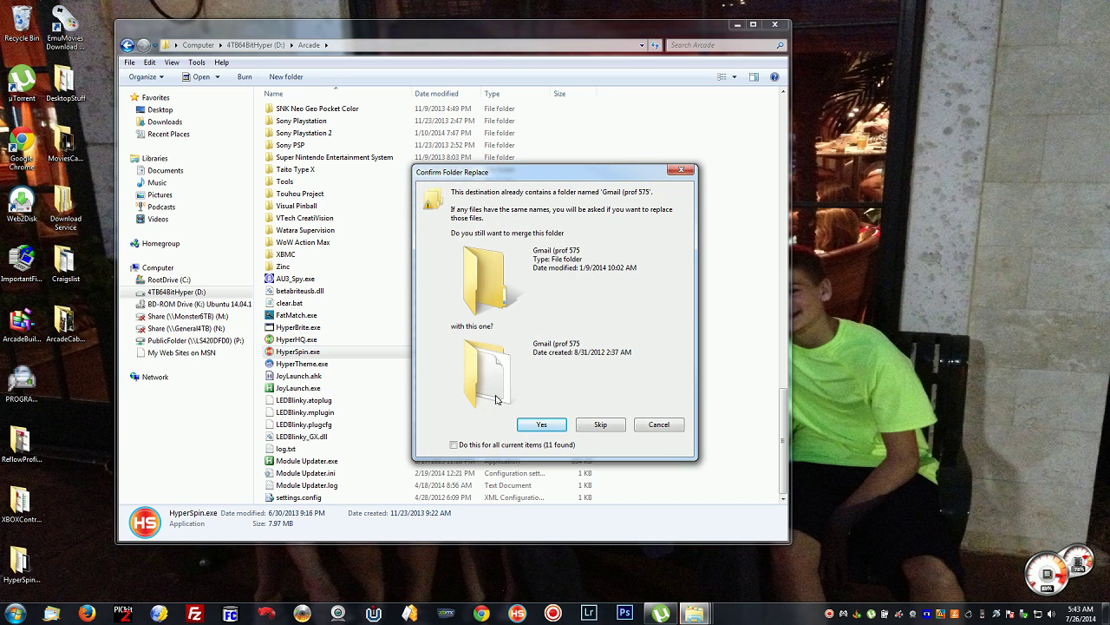
Step: Move the folder-replace prompt aside and approve merging the folders for all current items
left_click_drag(483, 171, 893, 188)
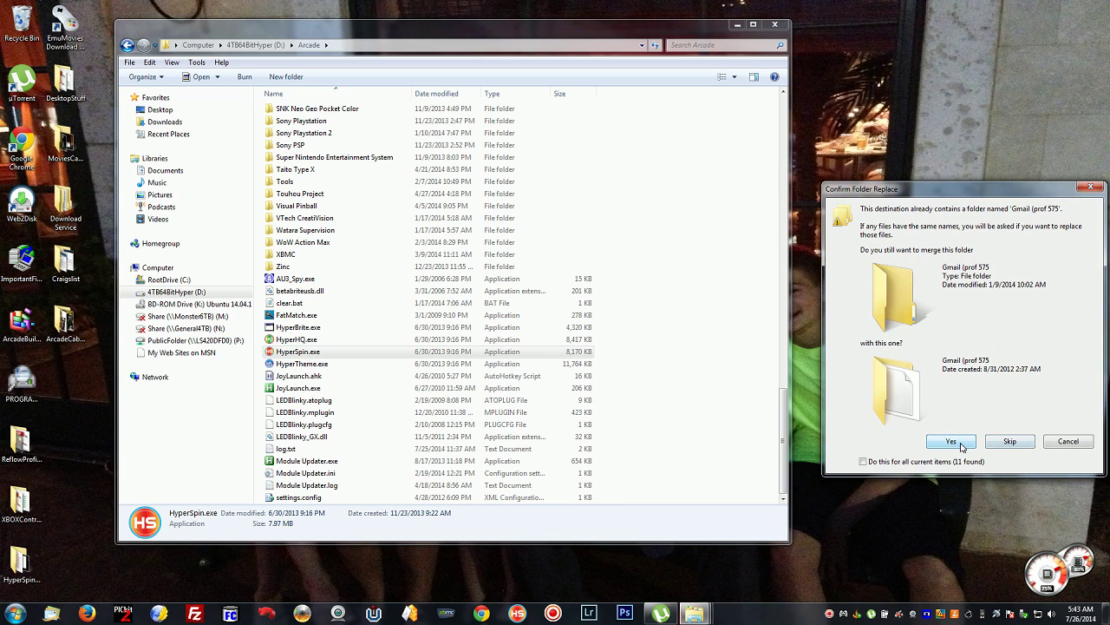
left_click(863, 460)
left_click(949, 442)
Step: Launch HyperHQ.exe from the Arcade folder
left_click(316, 339)
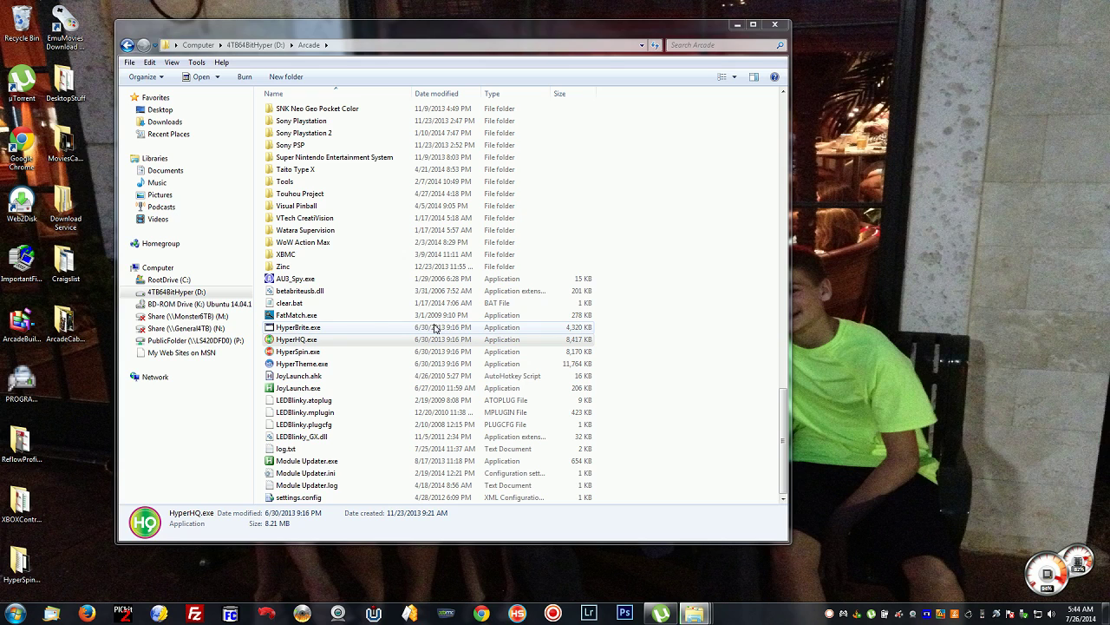
left_click(336, 340)
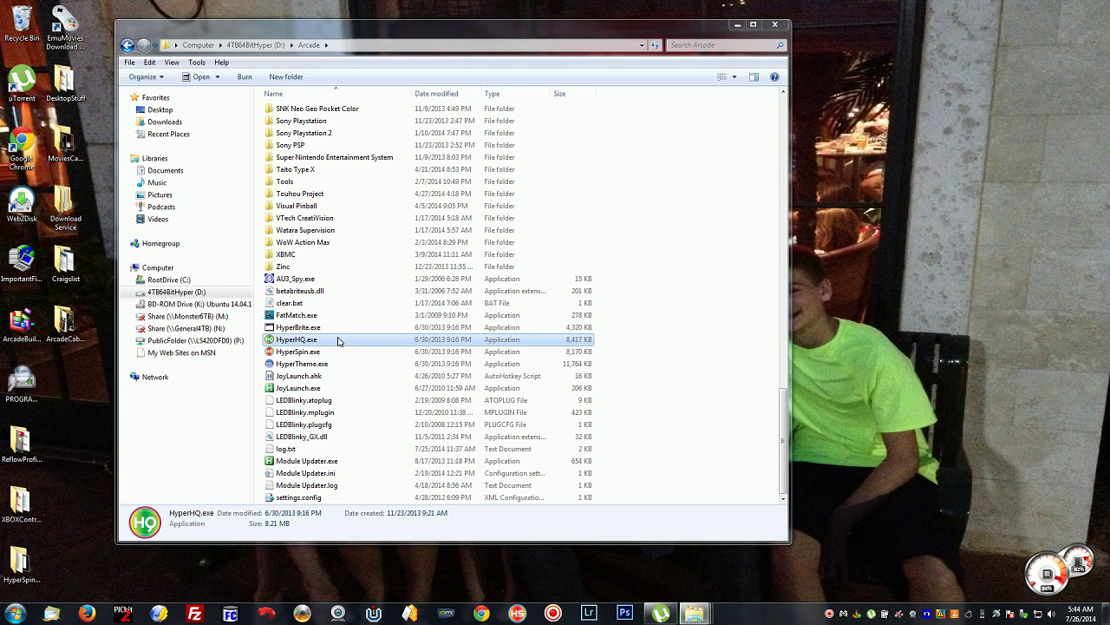
double_click(338, 340)
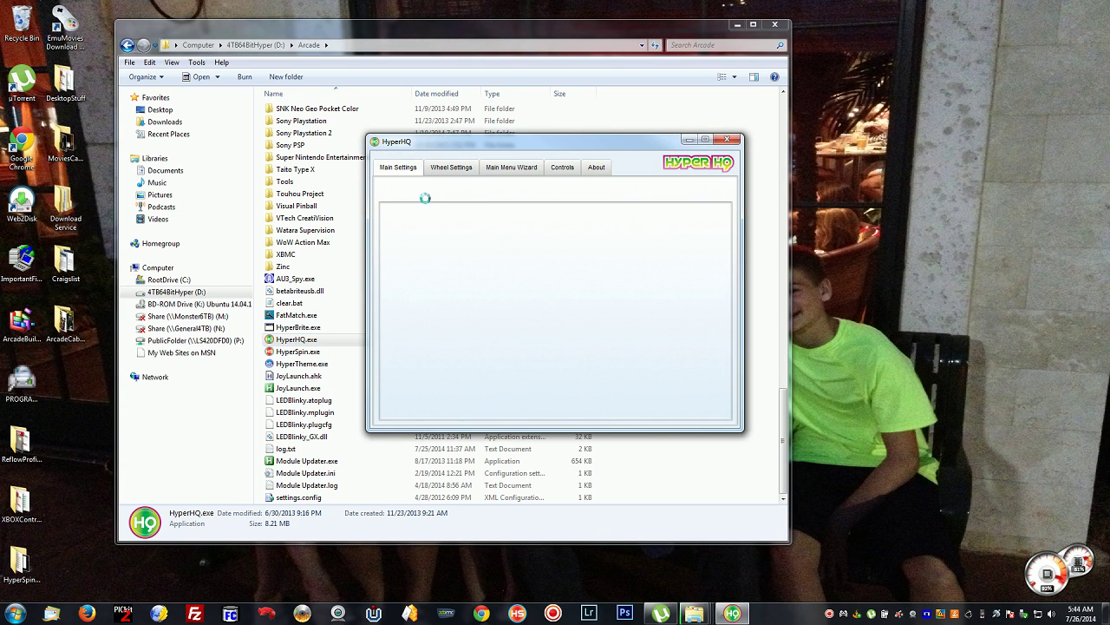
Step: Open the wheel settings in HyperHQ and choose the MAME wheel
left_click(460, 167)
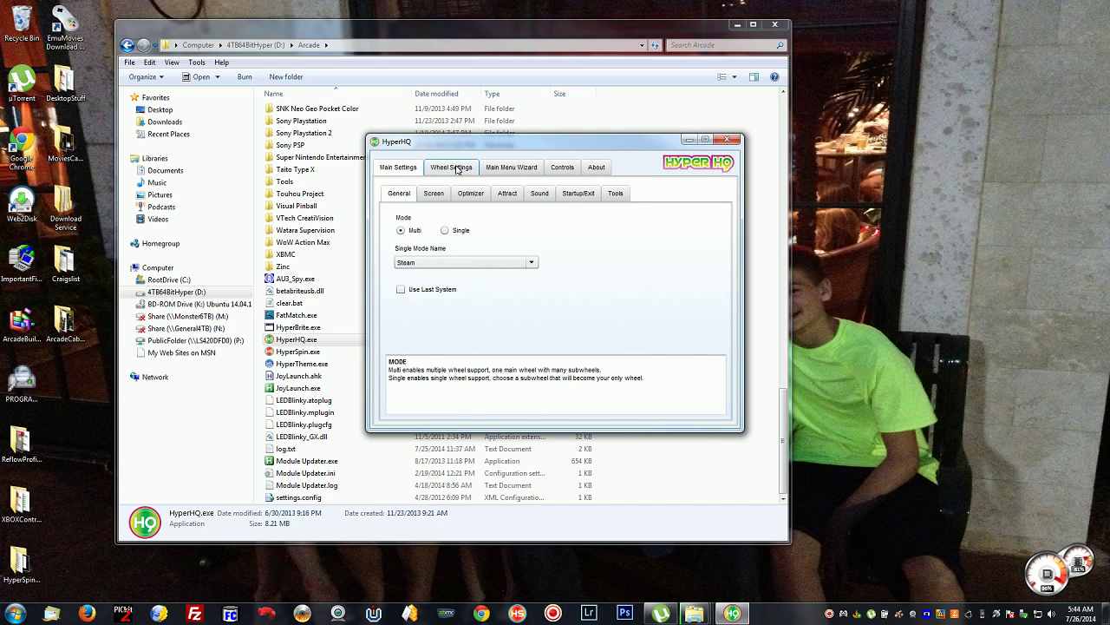
left_click(443, 169)
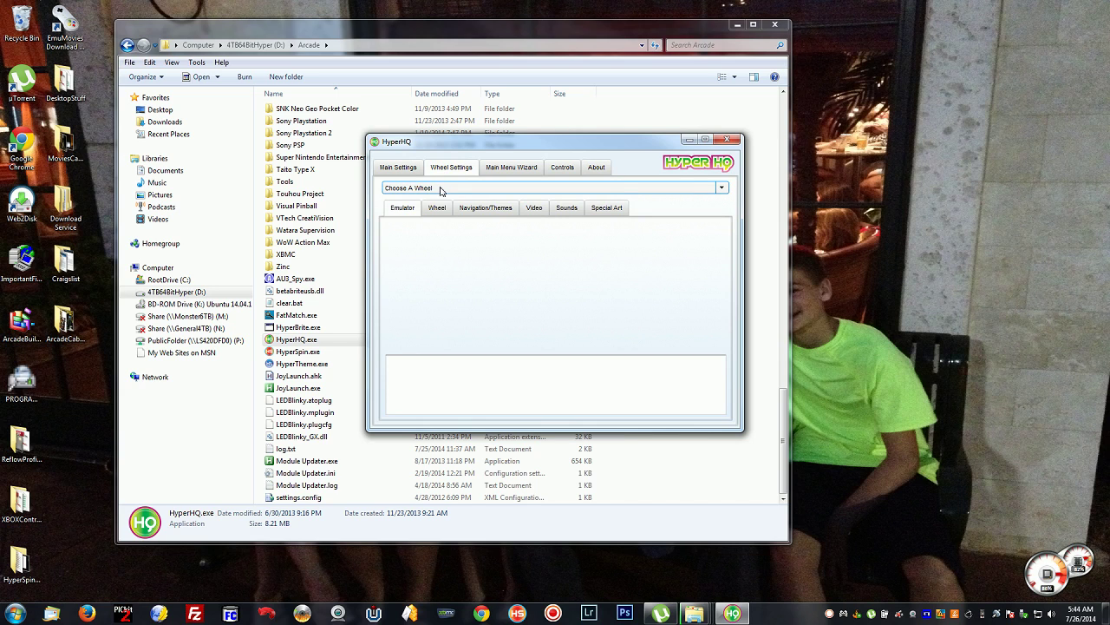
left_click(441, 191)
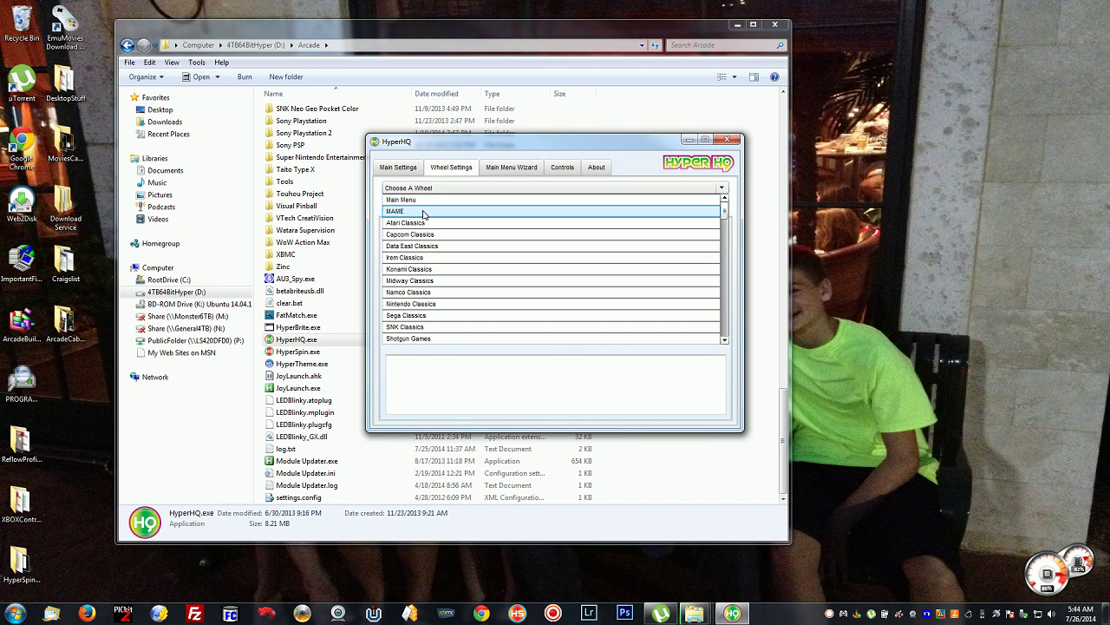
left_click(437, 188)
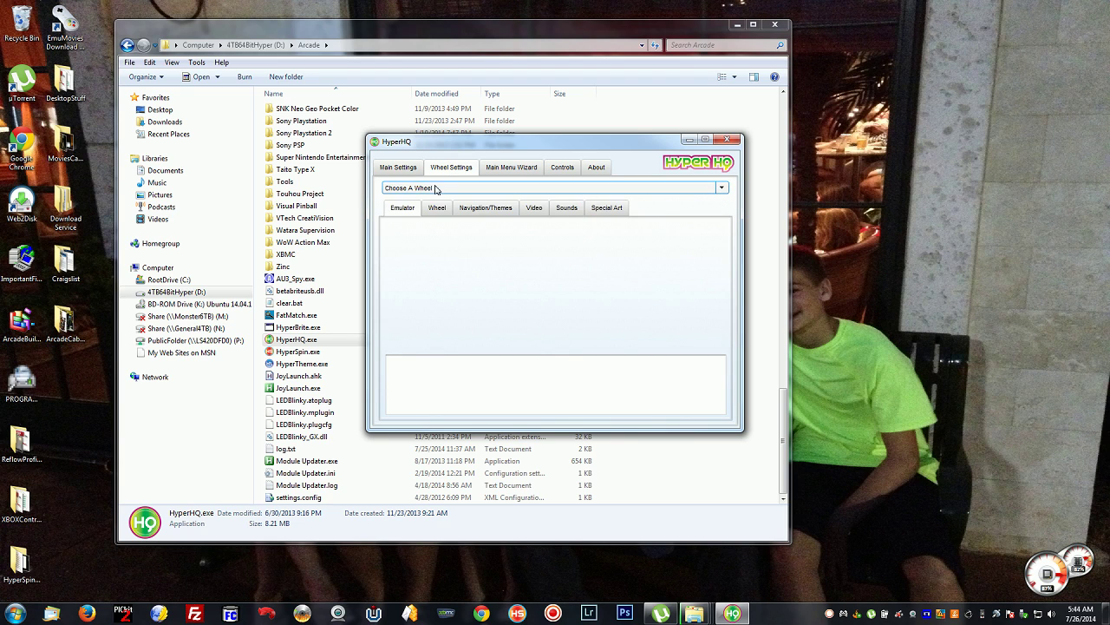
left_click(436, 188)
left_click(413, 212)
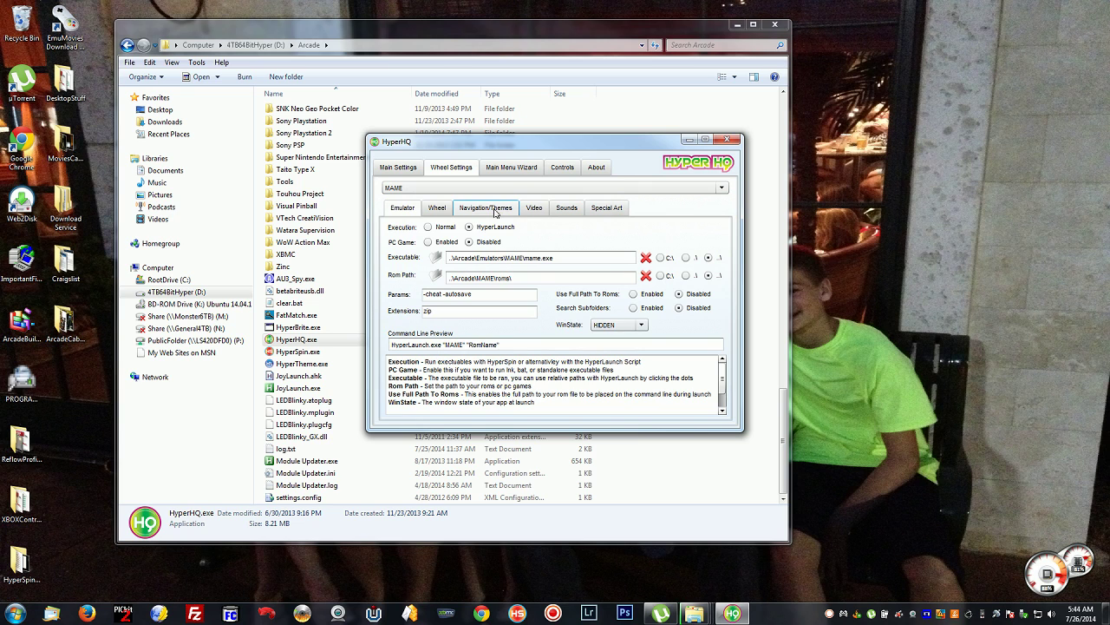
Step: Review the MAME wheel's navigation and theme options, toggle the Parents Only filter on and off, and close HyperHQ
left_click(484, 209)
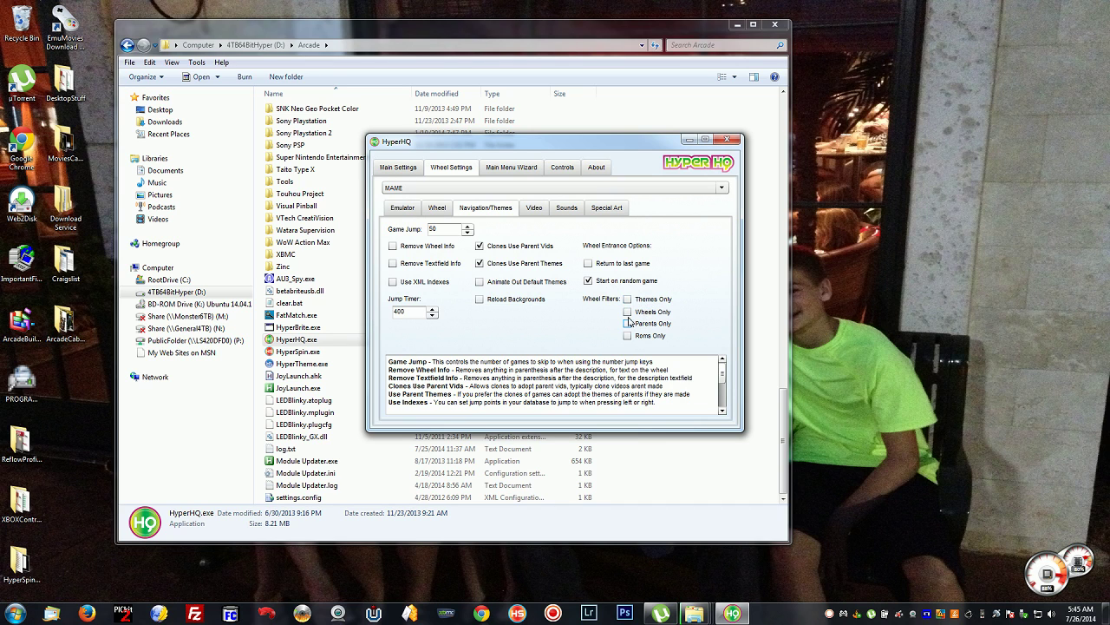
left_click(628, 324)
left_click(627, 324)
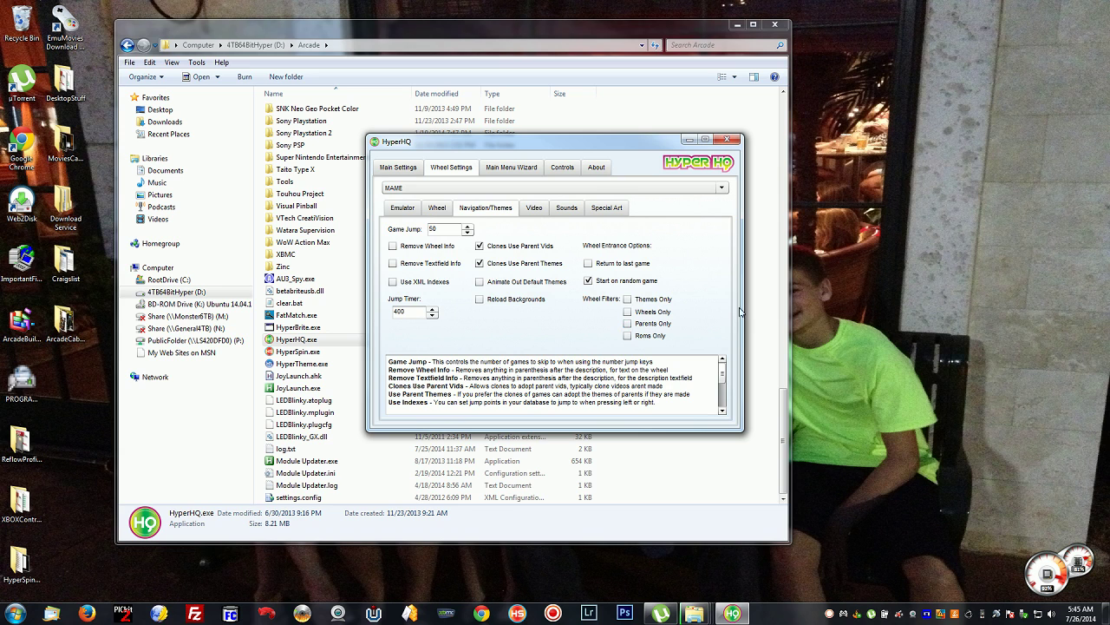
left_click(725, 141)
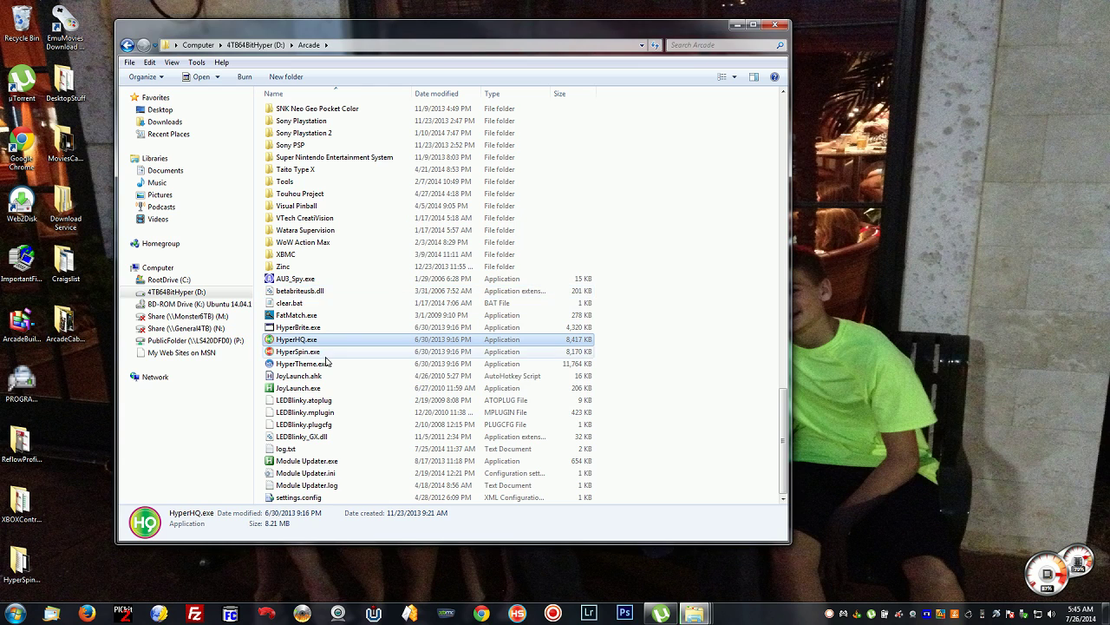
Step: Launch HyperSpin.exe and browse backward through the MAME game wheel to the Magical Cat Adventure entries
left_click(304, 352)
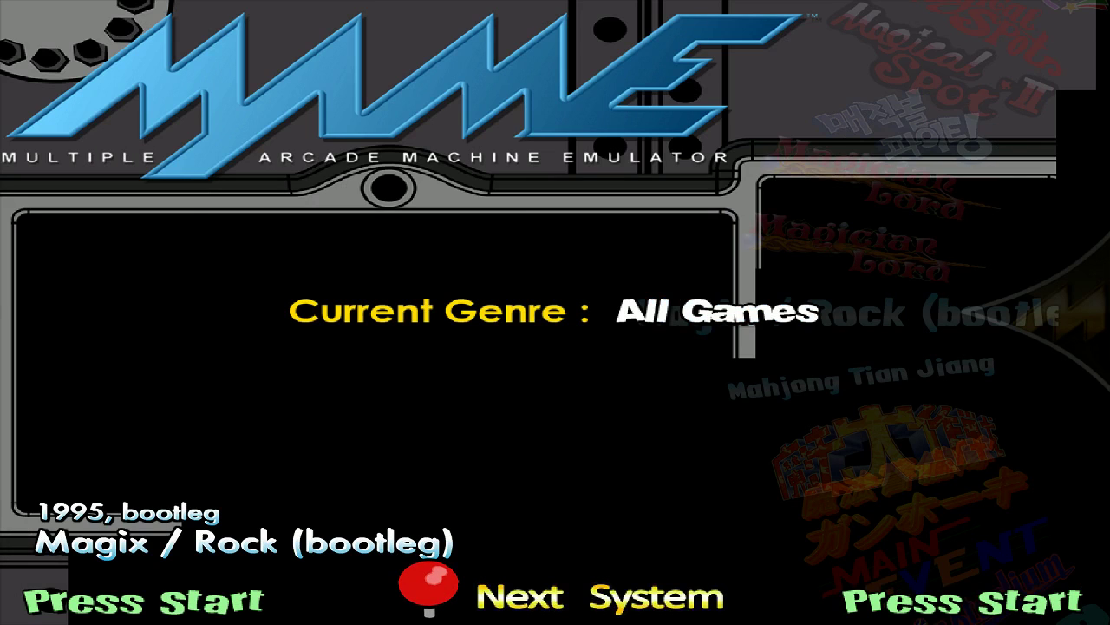
key("Up")
key("Up")
key("Up")
key("Up")
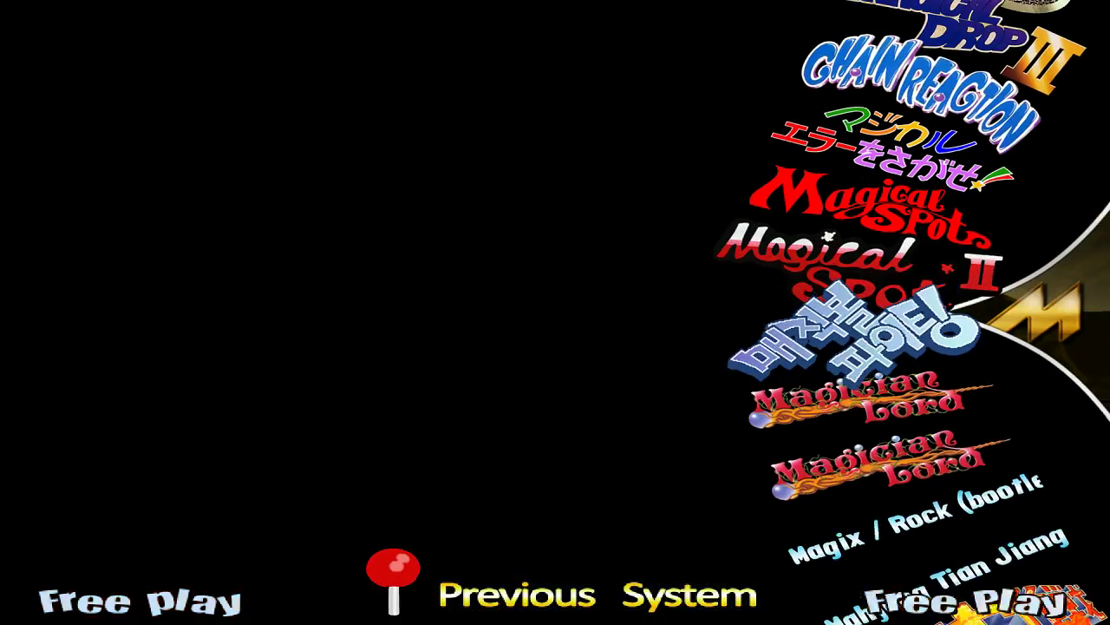
key("Up")
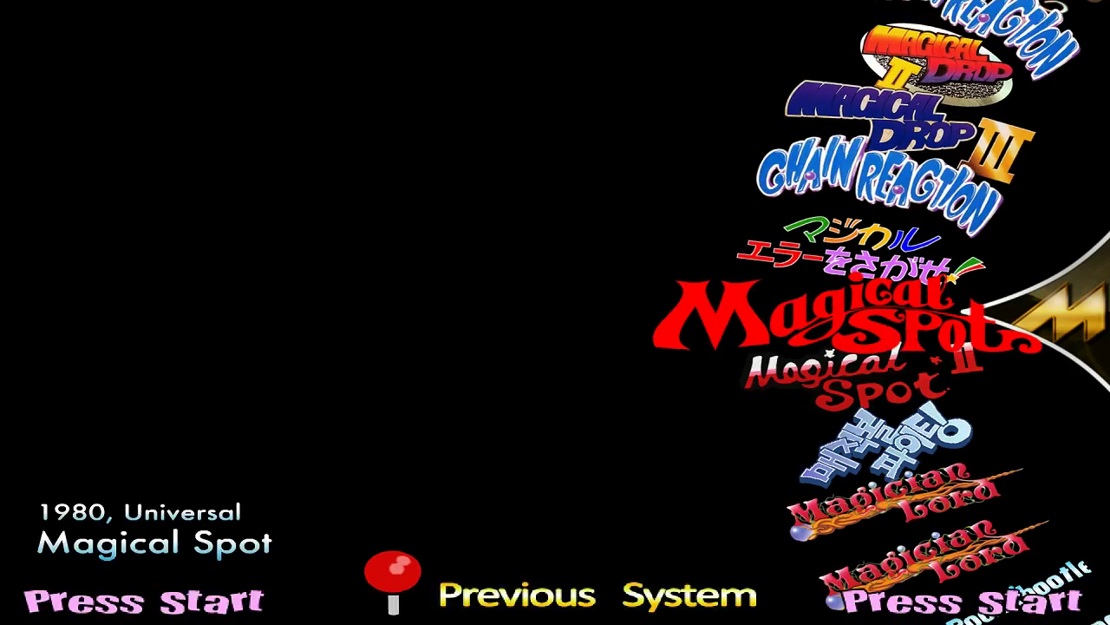
key("Up")
key("Up")
key("Up")
key("Up")
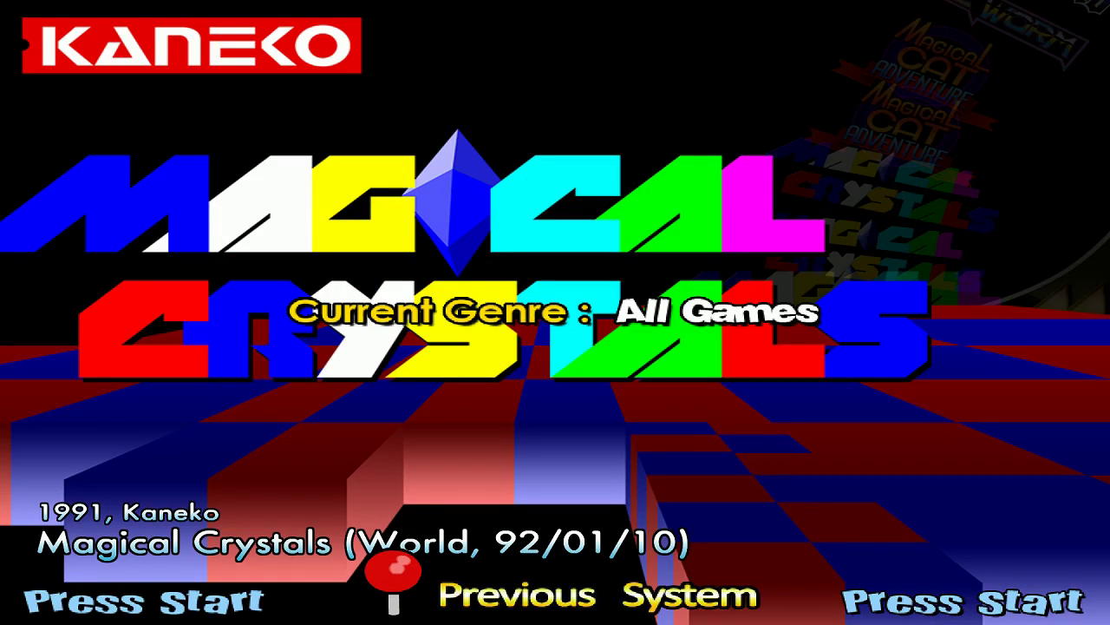
key("Up")
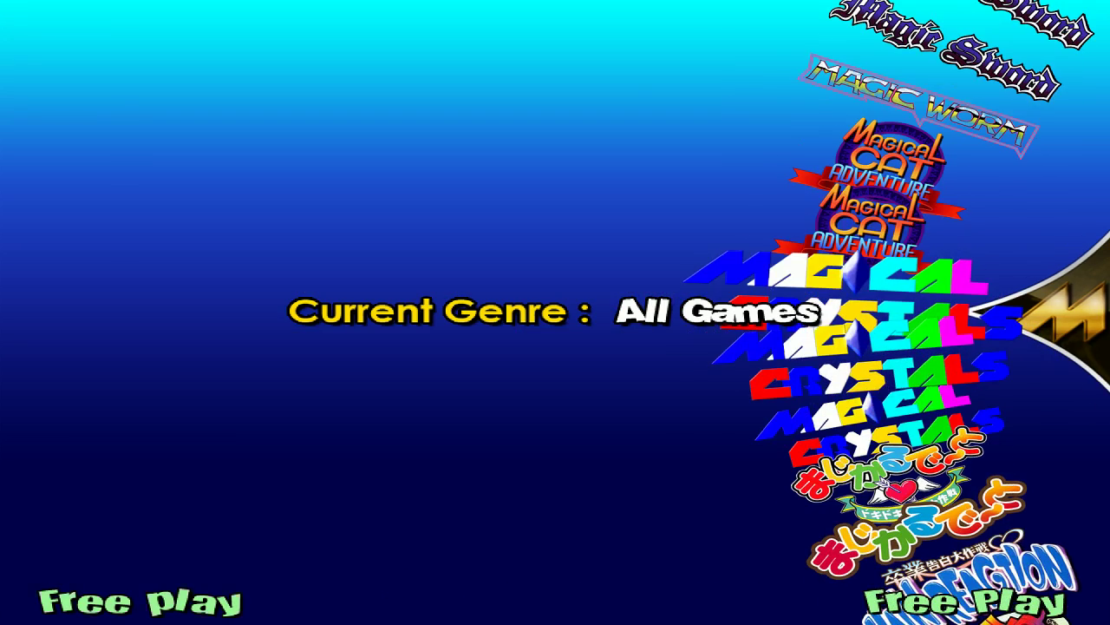
key("Up")
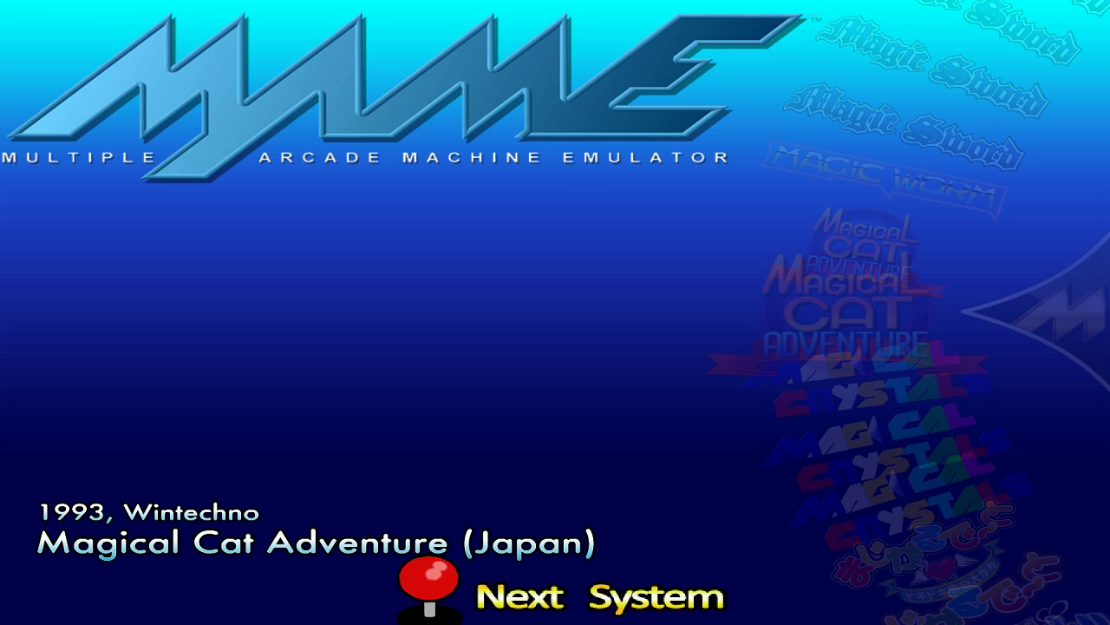
key("Up")
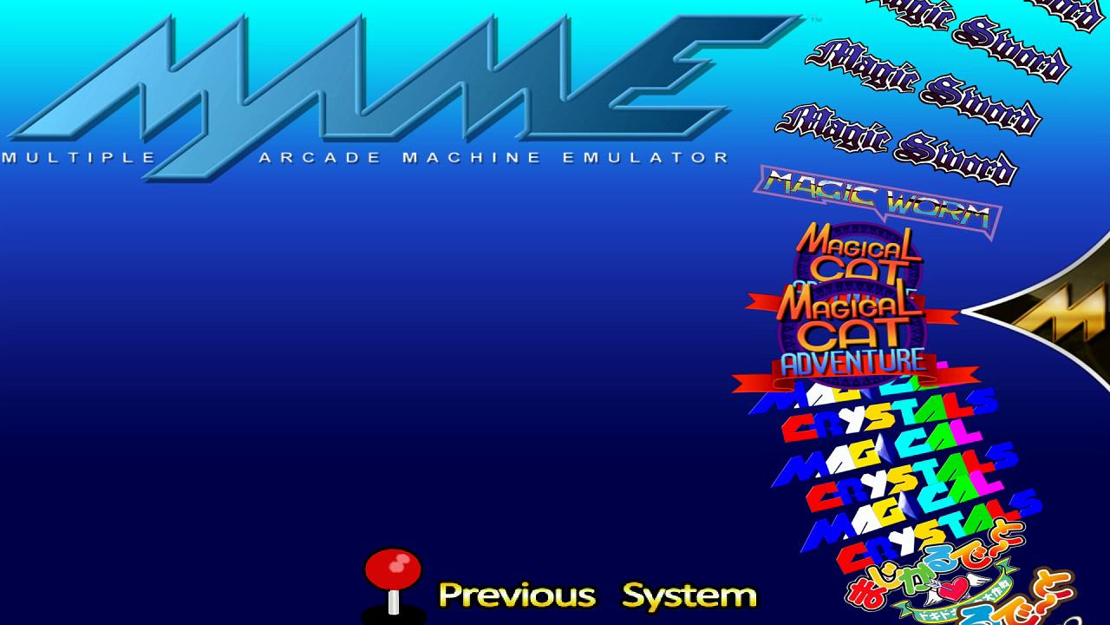
key("Up")
key("Up")
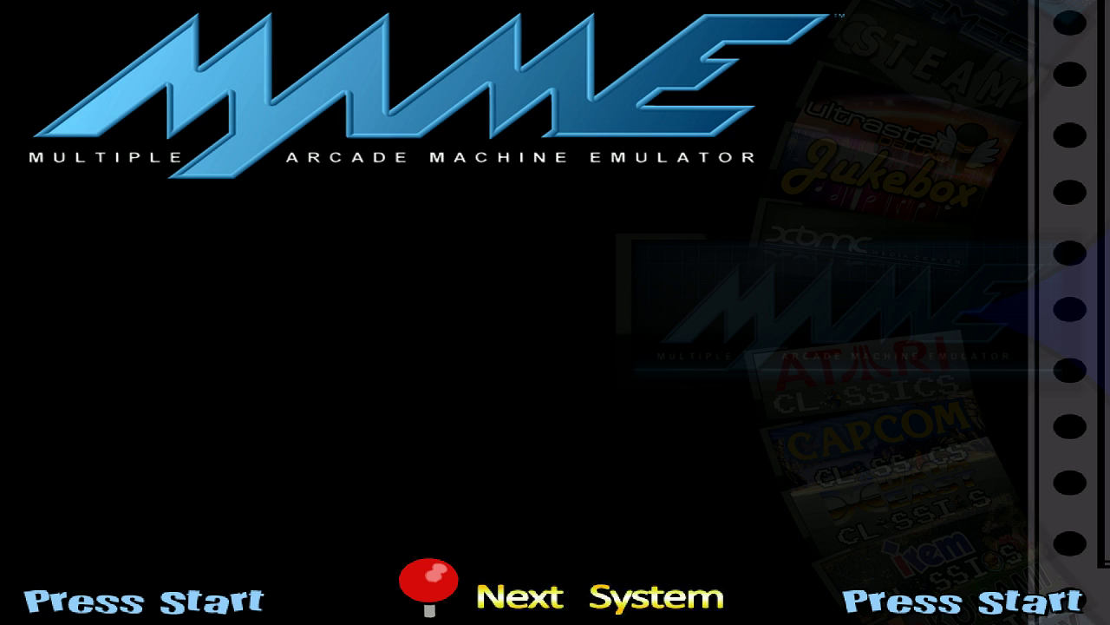
Step: Exit HyperSpin, confirming the exit, and return to the beginning of the Arcade folder's listing
key("Escape")
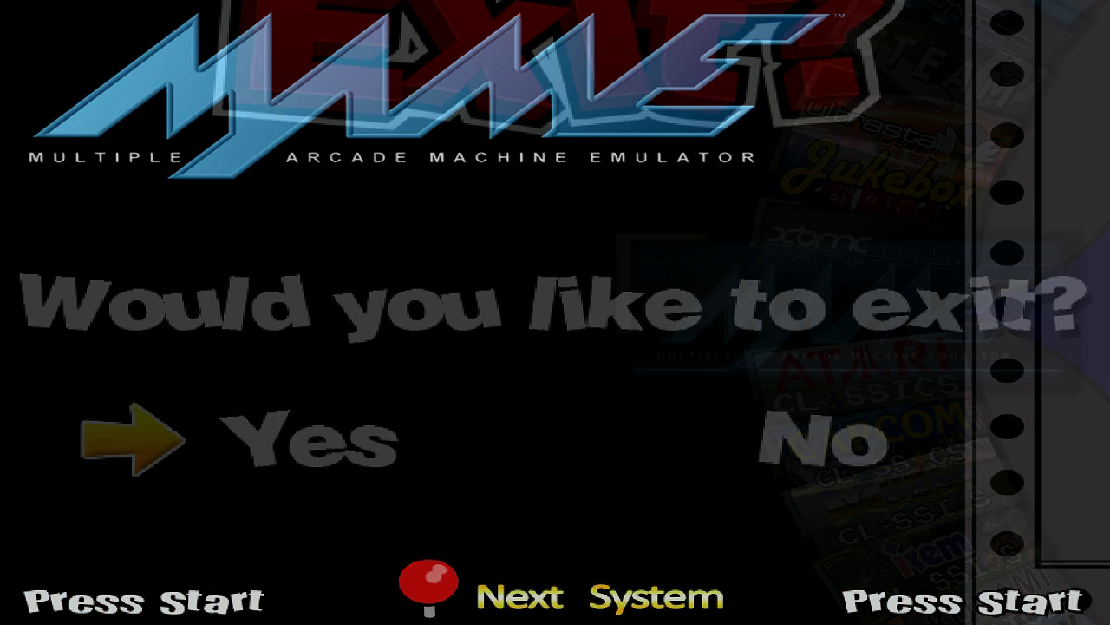
key("Return")
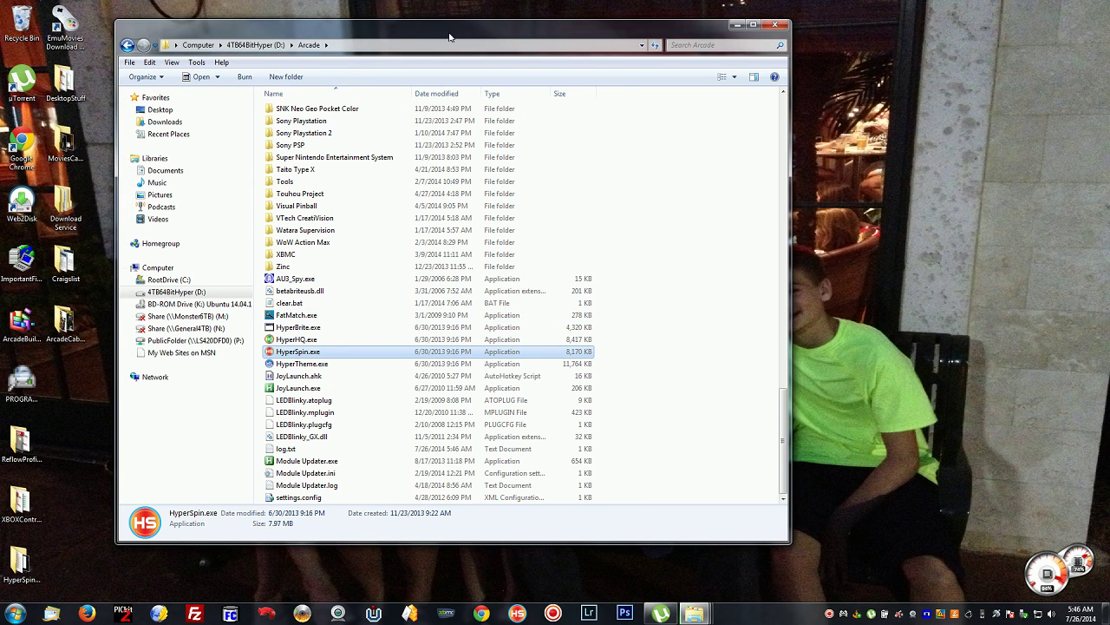
left_click_drag(433, 33, 500, 37)
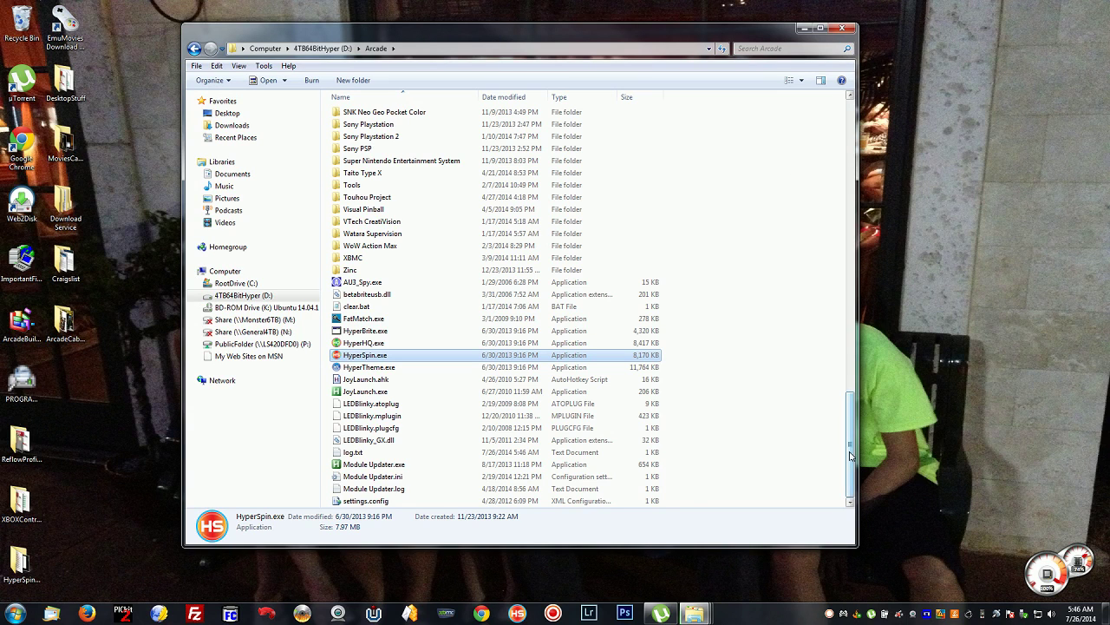
left_click_drag(850, 457, 856, 110)
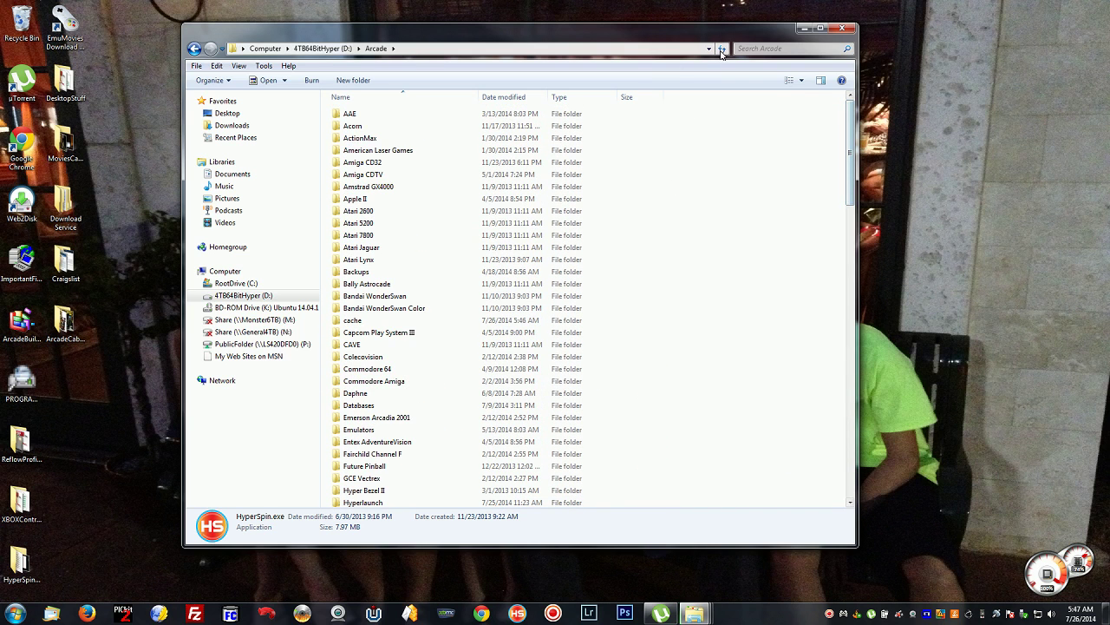